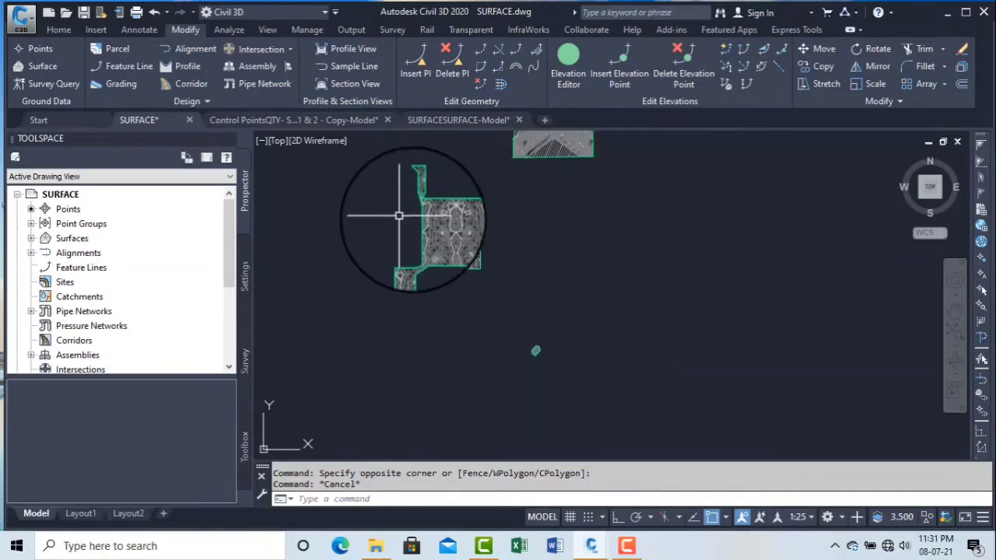
Inspect the BY GROUP surface and the 3D faces and contour lines of the small green-outlined site
{"action": "left_click", "coordinate": [447, 227]}
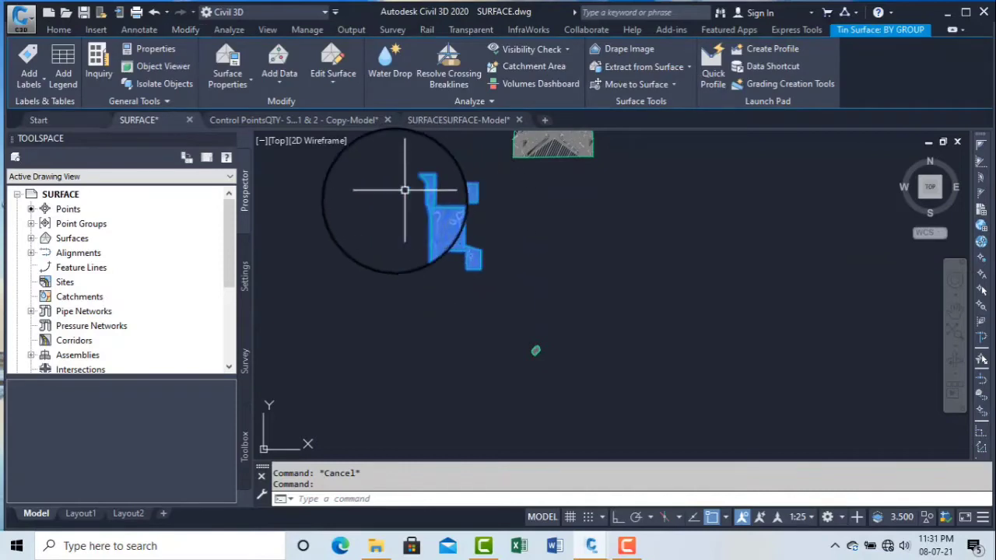
{"action": "key", "text": "Escape"}
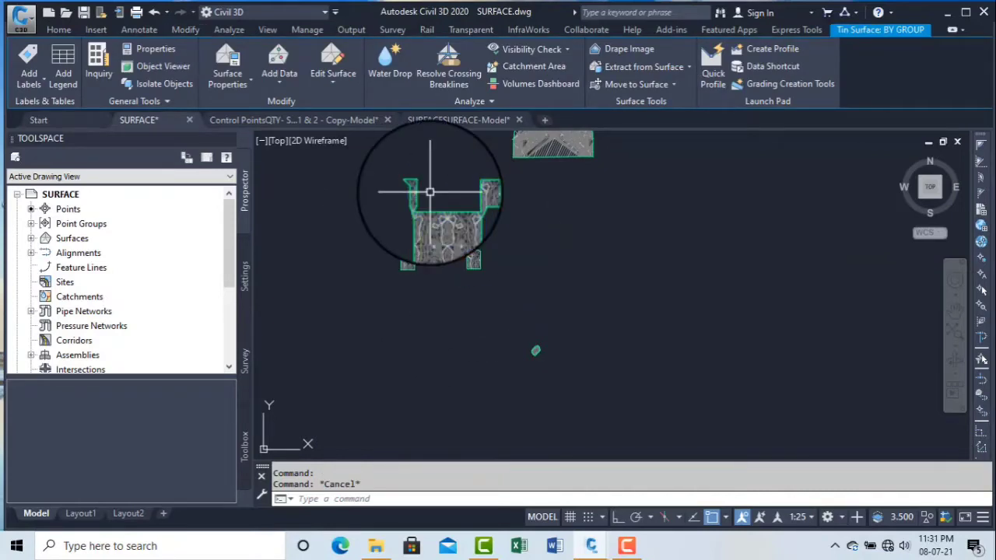
{"action": "scroll", "coordinate": [534, 351], "scroll_direction": "up", "scroll_amount": 10}
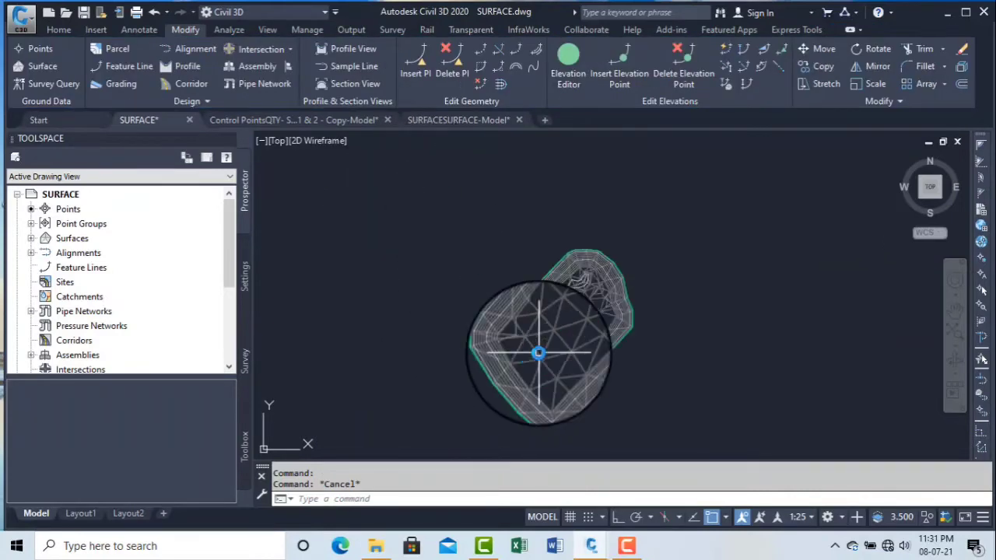
{"action": "left_click", "coordinate": [570, 288]}
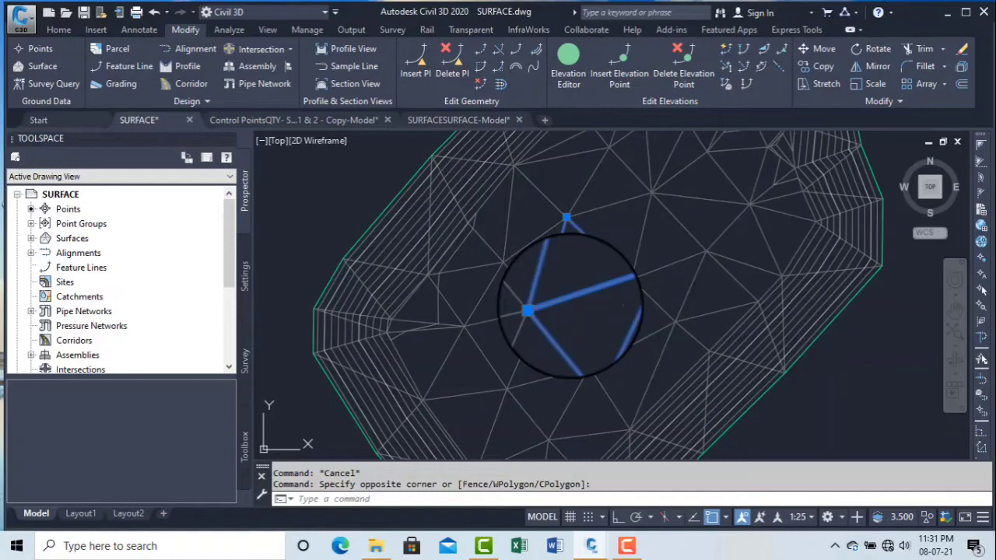
{"action": "left_click", "coordinate": [570, 305]}
{"action": "scroll", "coordinate": [572, 295], "scroll_direction": "down", "scroll_amount": 5}
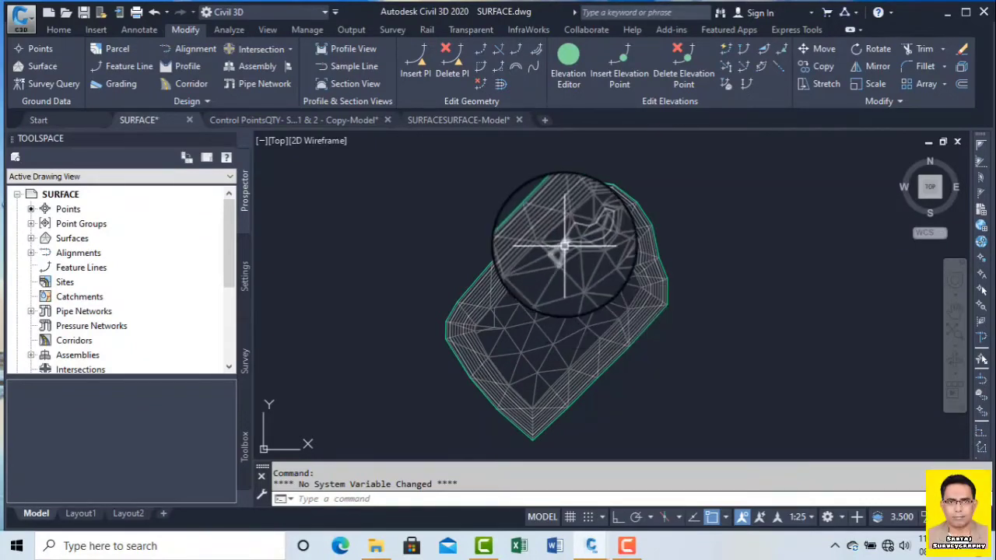
{"action": "left_click", "coordinate": [551, 218]}
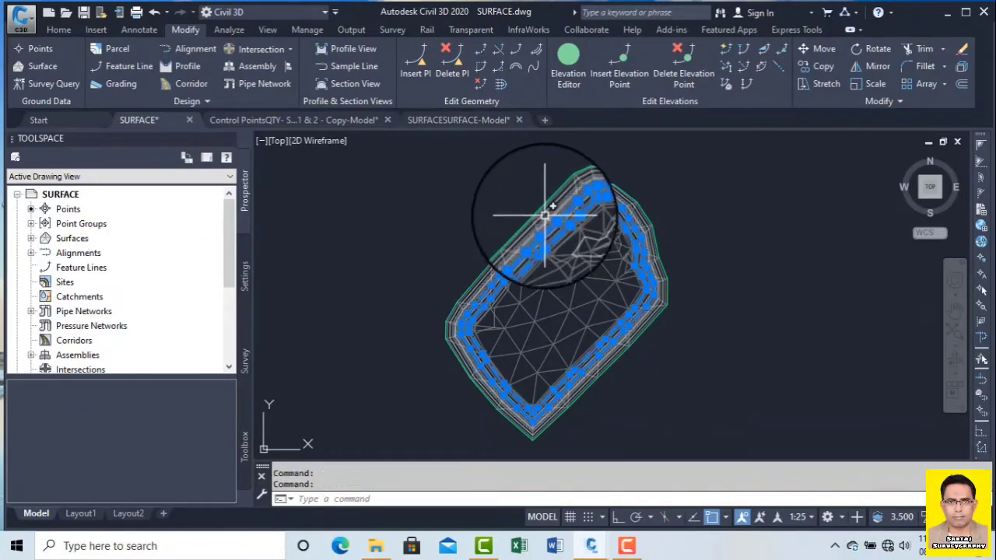
{"action": "key", "text": "Escape"}
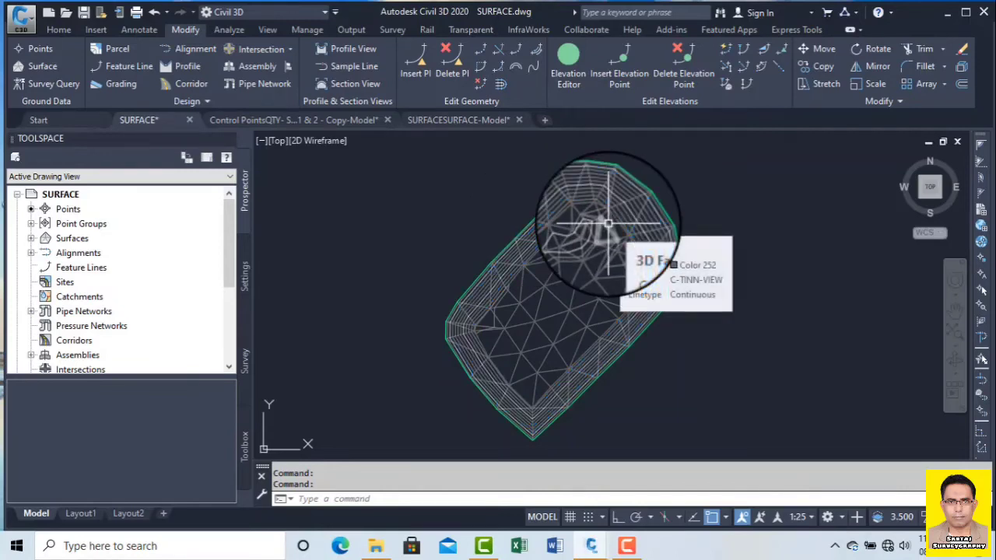
Examine the closely spaced contour lines along the small site's edges and the triangulated faces in its interior
{"action": "scroll", "coordinate": [588, 257], "scroll_direction": "up", "scroll_amount": 3}
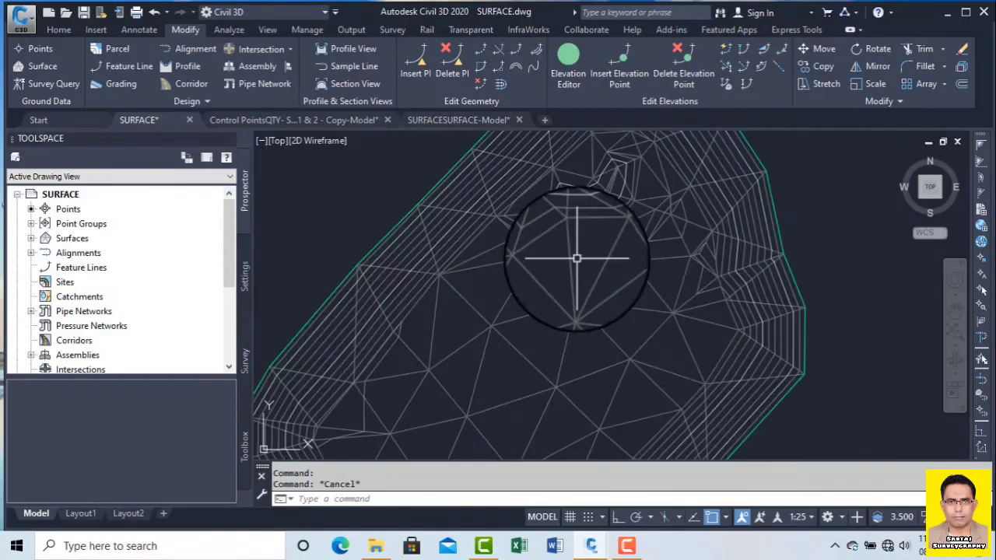
{"action": "scroll", "coordinate": [579, 288], "scroll_direction": "down", "scroll_amount": 3}
{"action": "scroll", "coordinate": [559, 261], "scroll_direction": "up", "scroll_amount": 2}
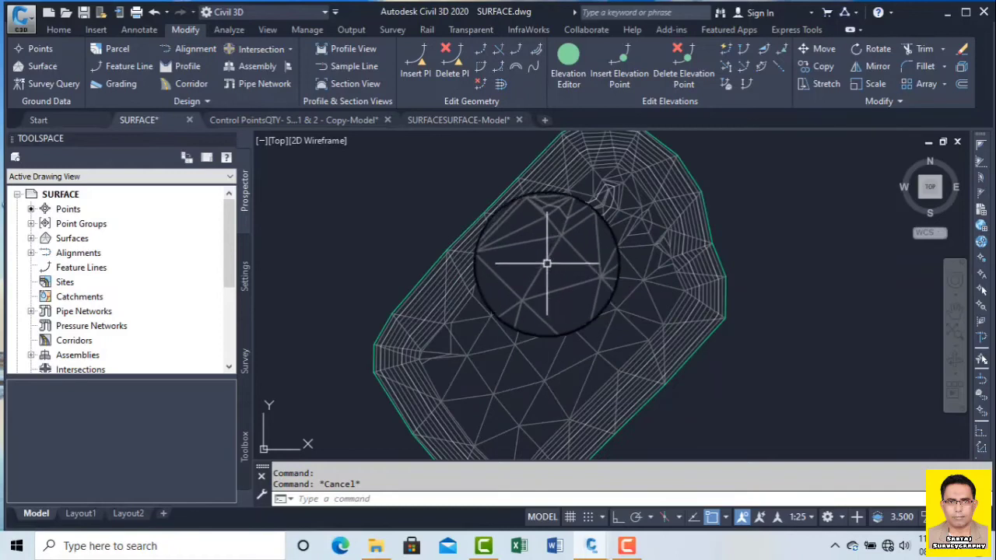
{"action": "scroll", "coordinate": [511, 226], "scroll_direction": "up", "scroll_amount": 3}
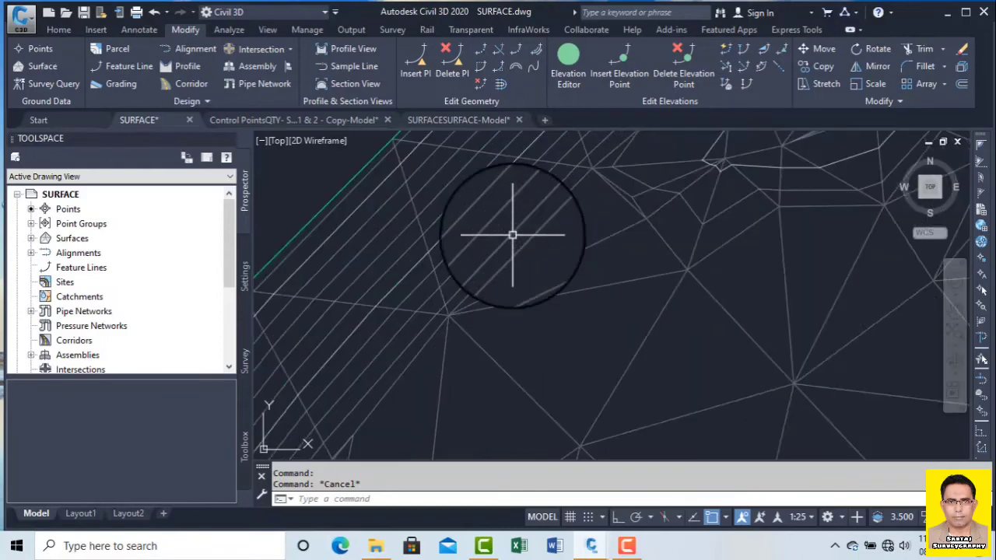
{"action": "scroll", "coordinate": [511, 225], "scroll_direction": "down", "scroll_amount": 2}
{"action": "scroll", "coordinate": [511, 222], "scroll_direction": "up", "scroll_amount": 2}
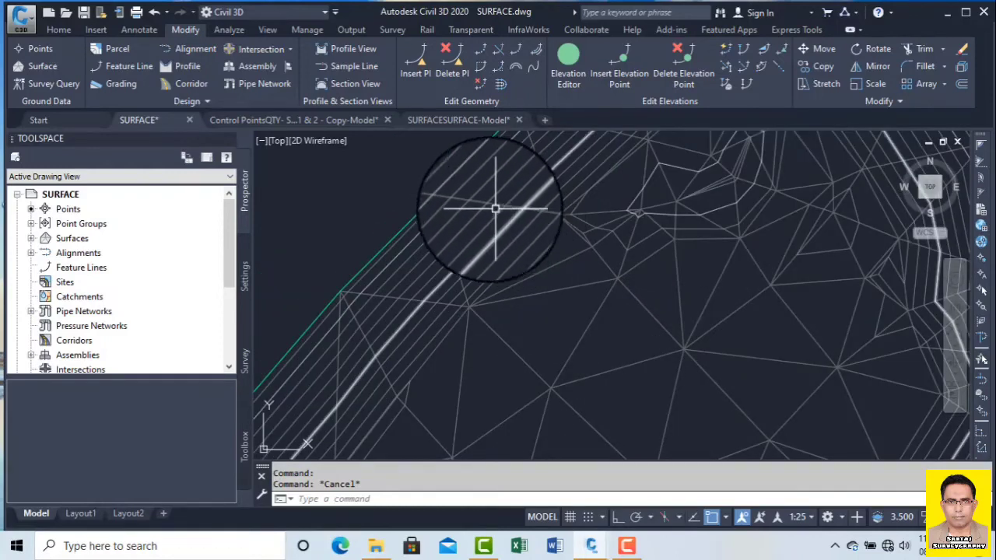
{"action": "scroll", "coordinate": [457, 249], "scroll_direction": "down", "scroll_amount": 1}
{"action": "scroll", "coordinate": [451, 226], "scroll_direction": "down", "scroll_amount": 1}
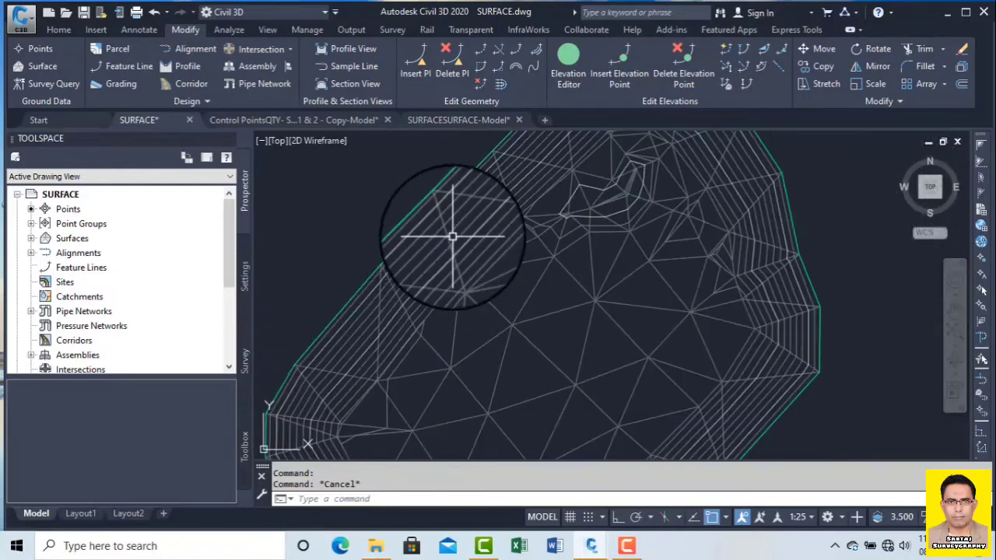
{"action": "scroll", "coordinate": [428, 288], "scroll_direction": "down", "scroll_amount": 1}
{"action": "scroll", "coordinate": [428, 302], "scroll_direction": "down", "scroll_amount": 1}
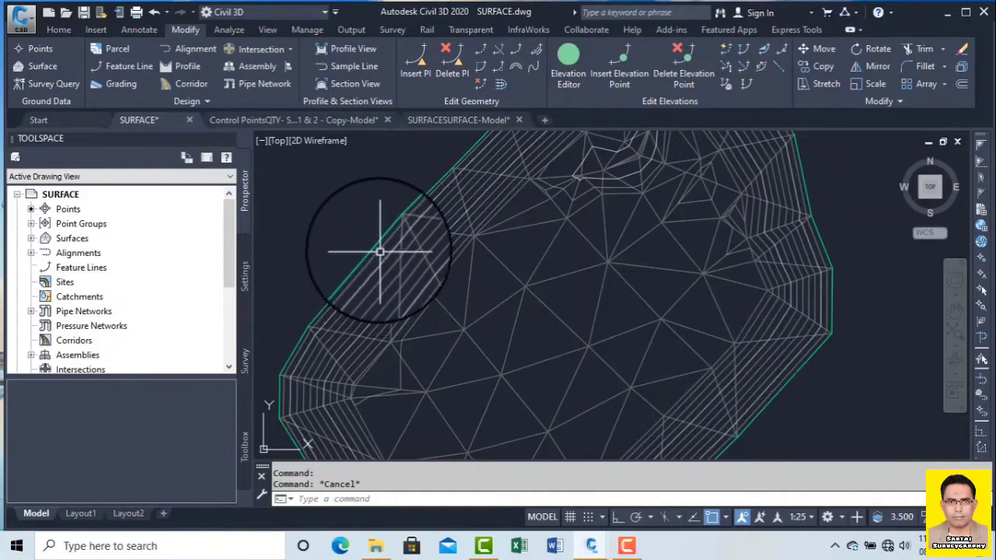
{"action": "scroll", "coordinate": [678, 204], "scroll_direction": "down", "scroll_amount": 2}
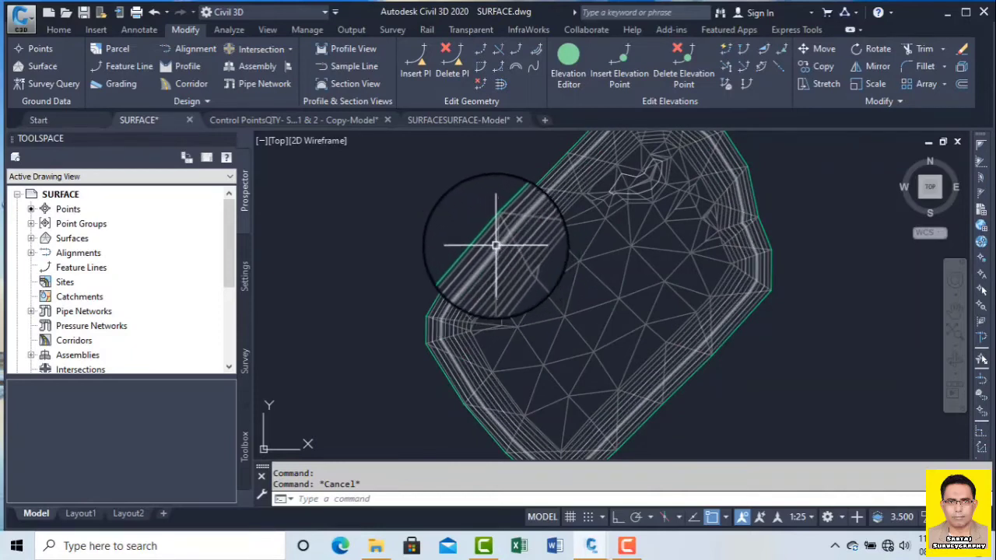
{"action": "scroll", "coordinate": [535, 259], "scroll_direction": "down", "scroll_amount": 3}
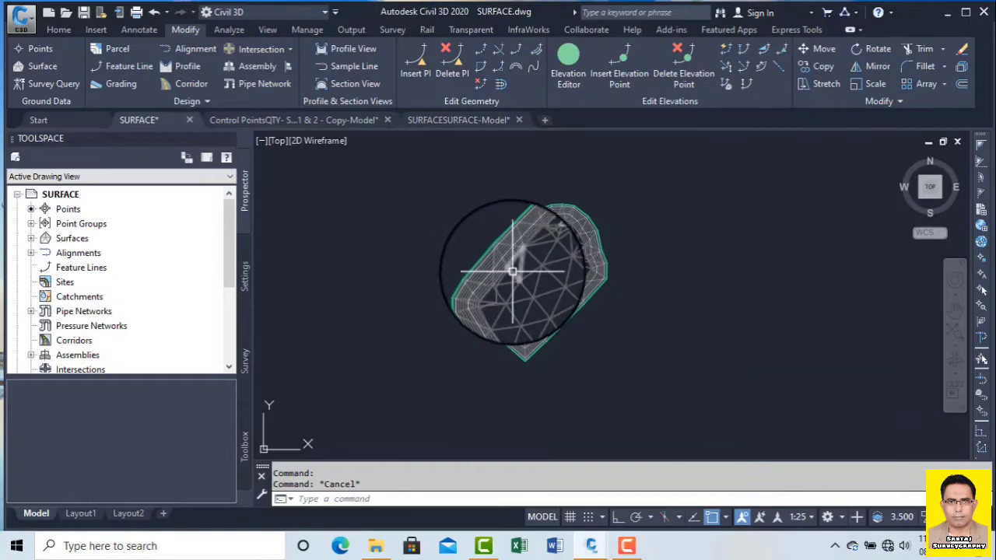
{"action": "mouse_move", "coordinate": [534, 251]}
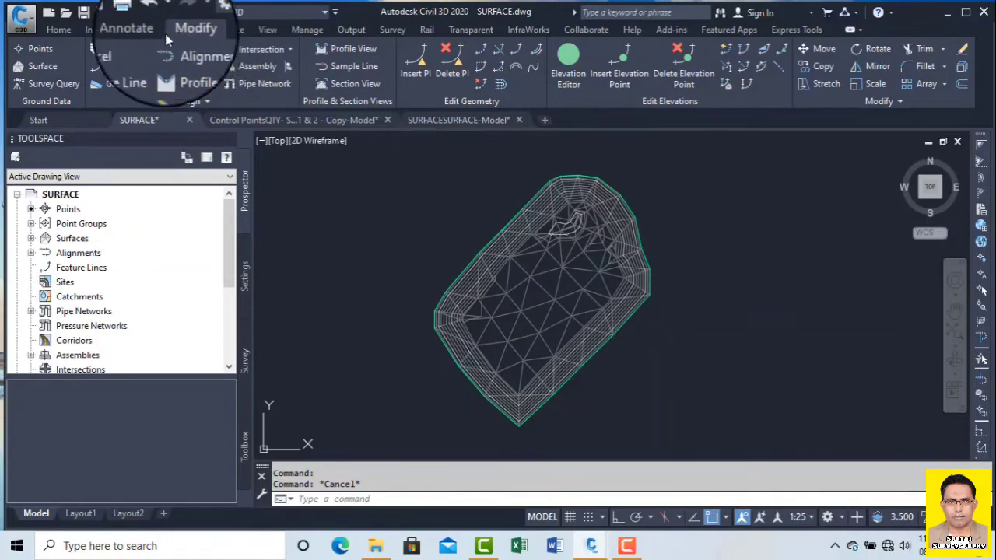
Bring up the surface tools and expand the Surfaces collection to view the drawing's existing surfaces
{"action": "left_click", "coordinate": [40, 66]}
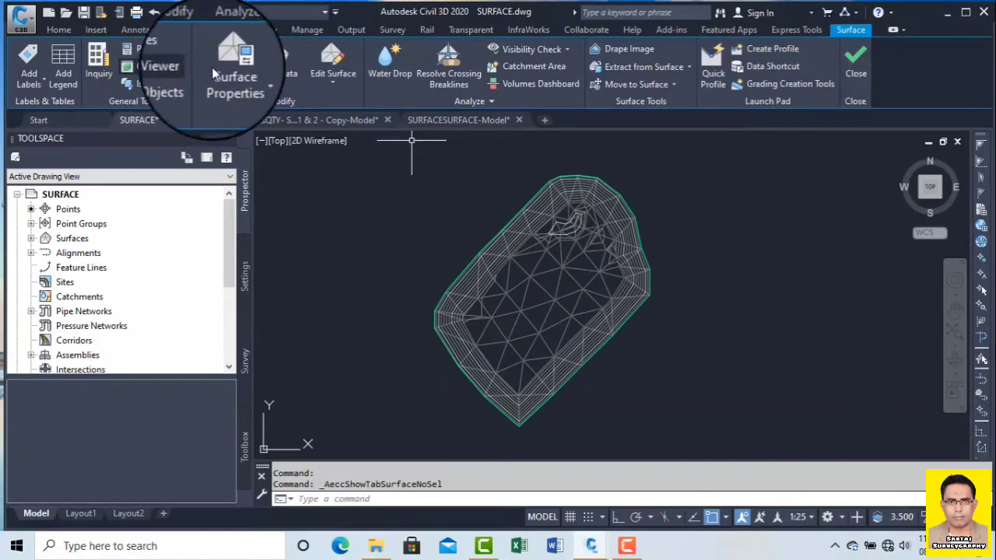
{"action": "left_click", "coordinate": [282, 75]}
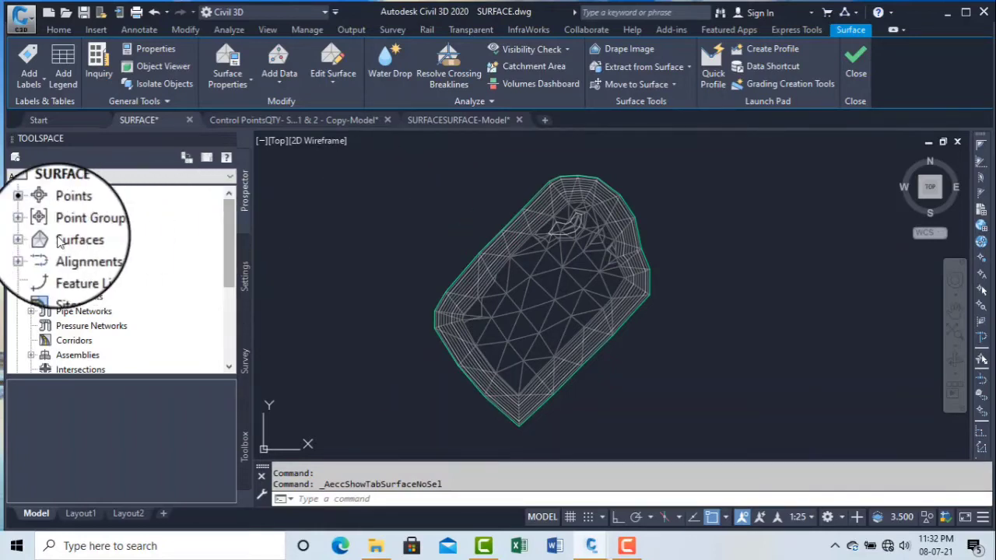
{"action": "left_click", "coordinate": [31, 238]}
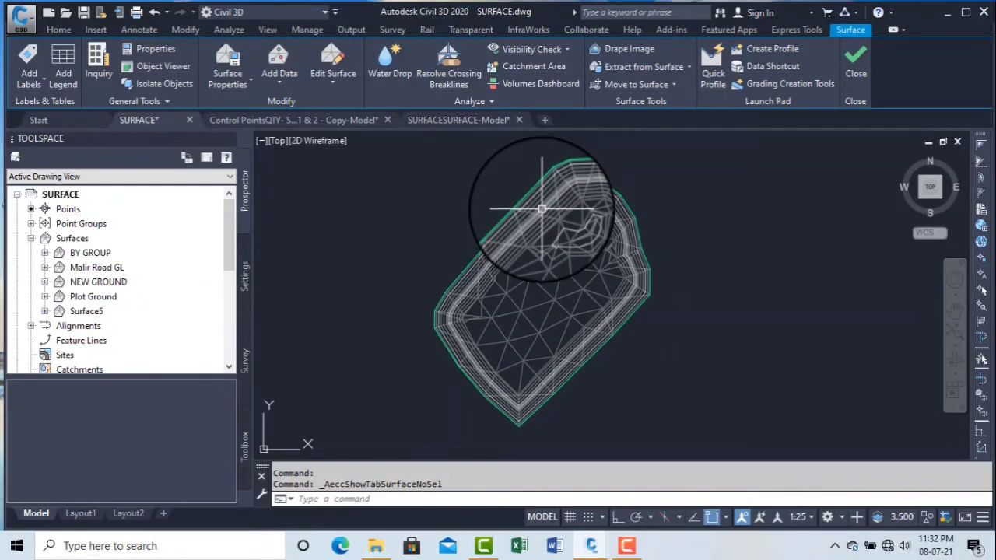
Start adding contour data to a surface and choose Surface5 from the list of surfaces
{"action": "left_click", "coordinate": [185, 30]}
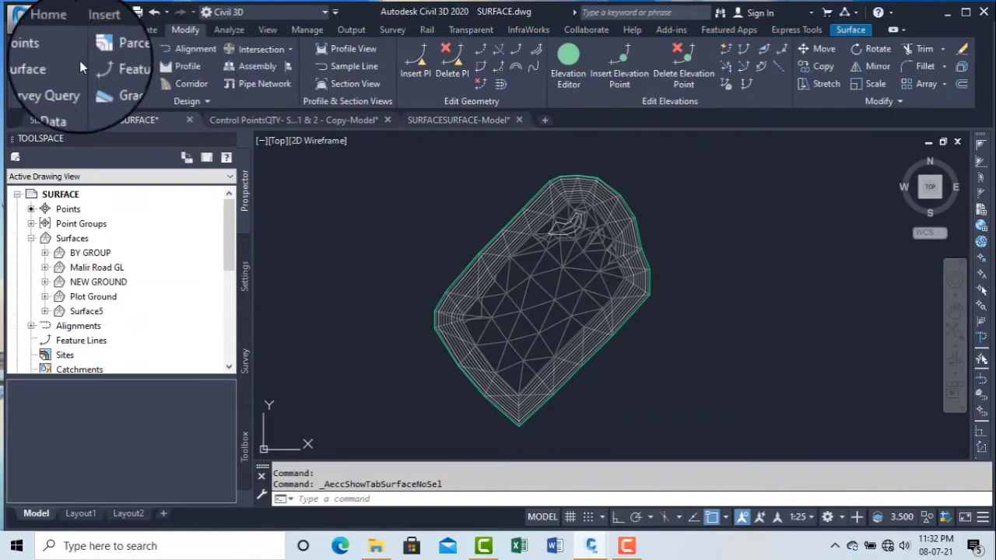
{"action": "left_click", "coordinate": [29, 70]}
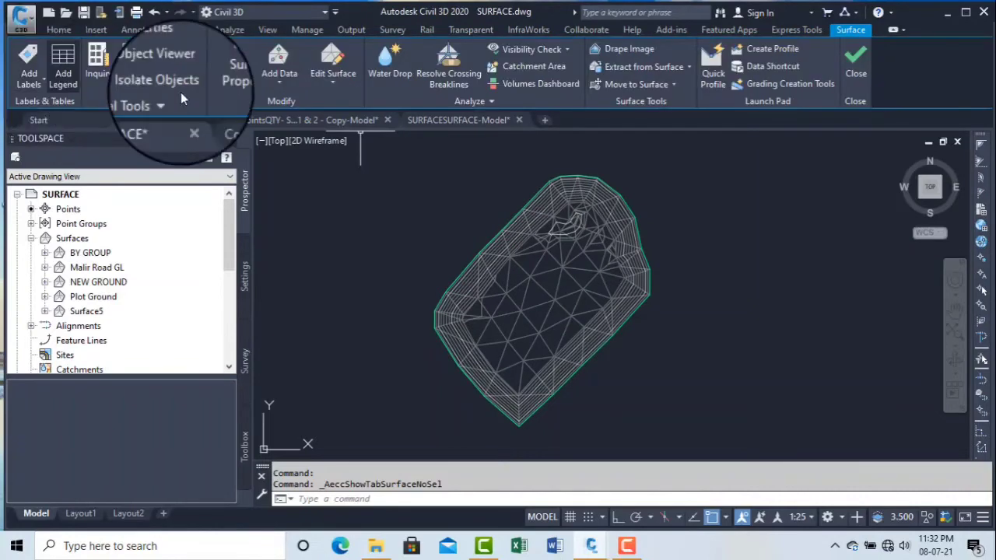
{"action": "left_click", "coordinate": [278, 81]}
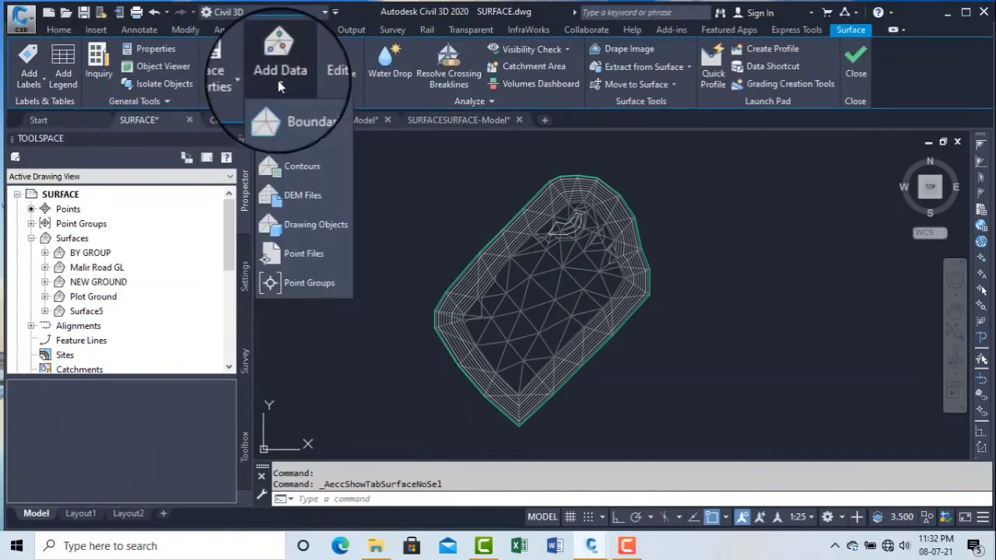
{"action": "left_click", "coordinate": [299, 176]}
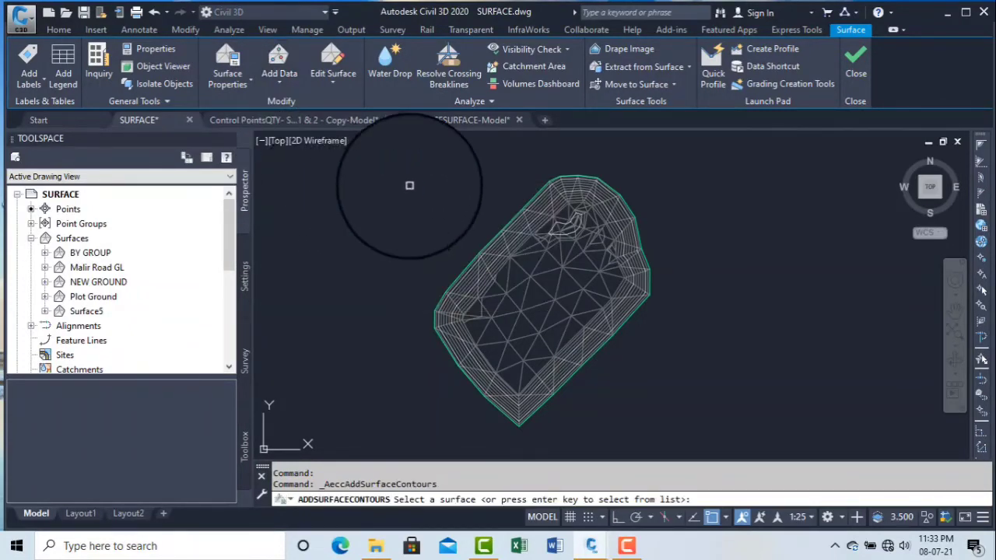
{"action": "scroll", "coordinate": [410, 185], "scroll_direction": "down", "scroll_amount": 3}
{"action": "left_click", "coordinate": [549, 320]}
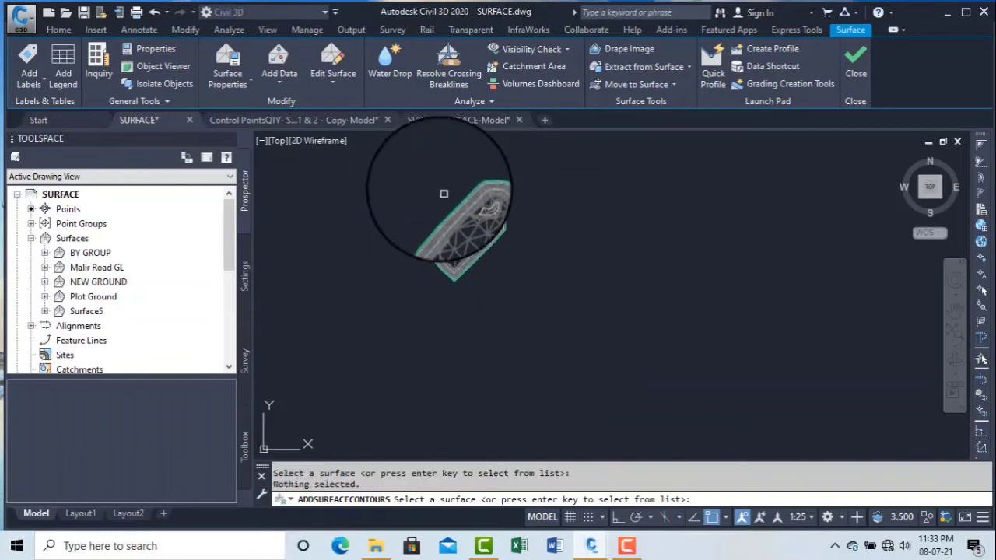
{"action": "mouse_move", "coordinate": [443, 193]}
{"action": "middle_mouse_down", "text": "shift"}
{"action": "mouse_move", "coordinate": [400, 166]}
{"action": "mouse_move", "coordinate": [438, 355]}
{"action": "mouse_move", "coordinate": [386, 278]}
{"action": "mouse_move", "coordinate": [424, 225]}
{"action": "mouse_move", "coordinate": [456, 278]}
{"action": "mouse_move", "coordinate": [462, 232]}
{"action": "mouse_move", "coordinate": [346, 211]}
{"action": "middle_mouse_up", "text": "shift"}
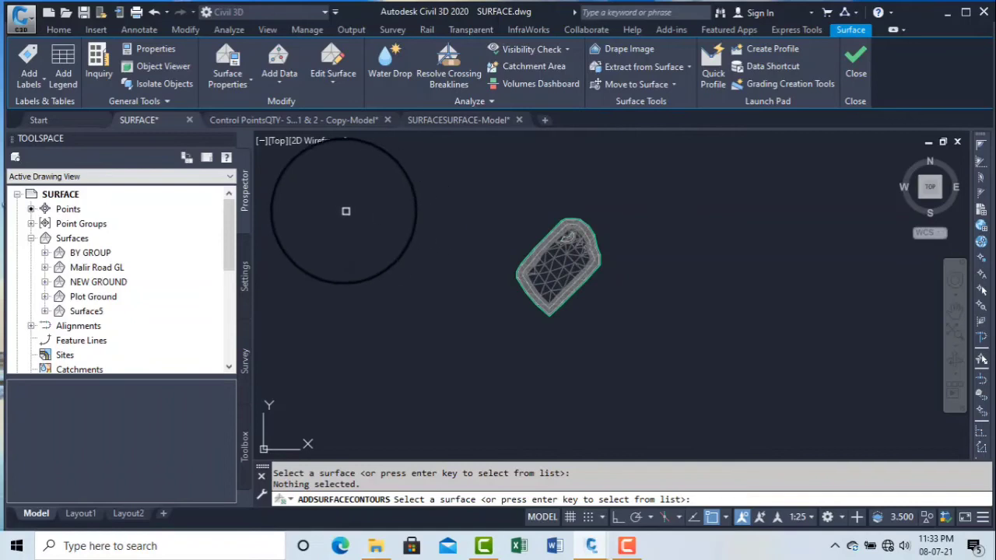
{"action": "key", "text": "Return"}
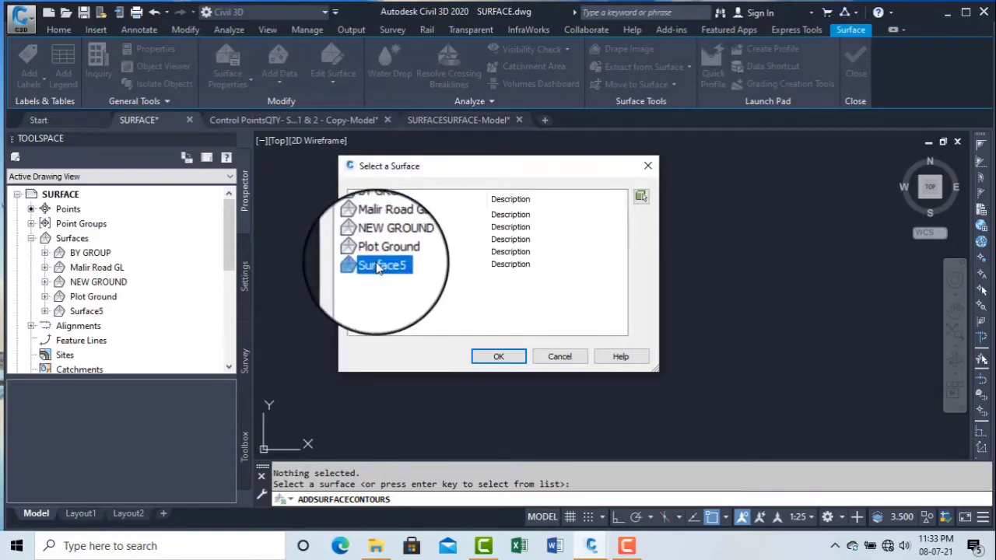
{"action": "left_click", "coordinate": [498, 358]}
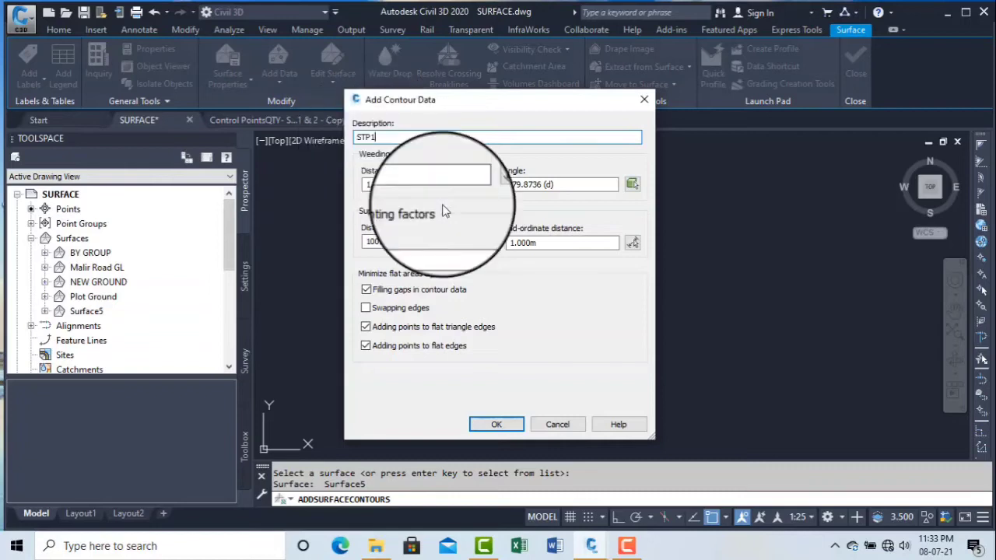
Describe the contour data as STP1, keep the default factors, and add all contours of the small site to Surface5
{"action": "type", "text": "1"}
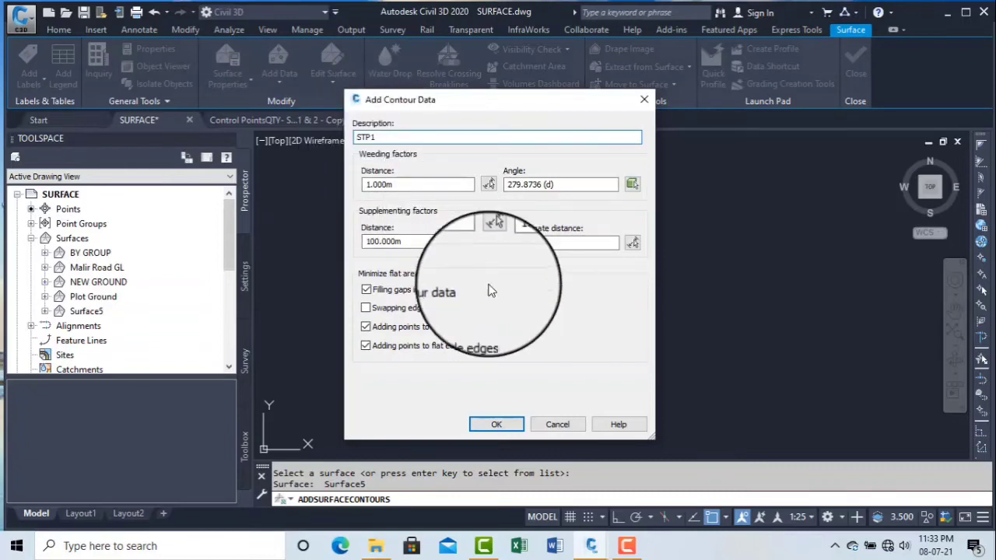
{"action": "left_click", "coordinate": [497, 425]}
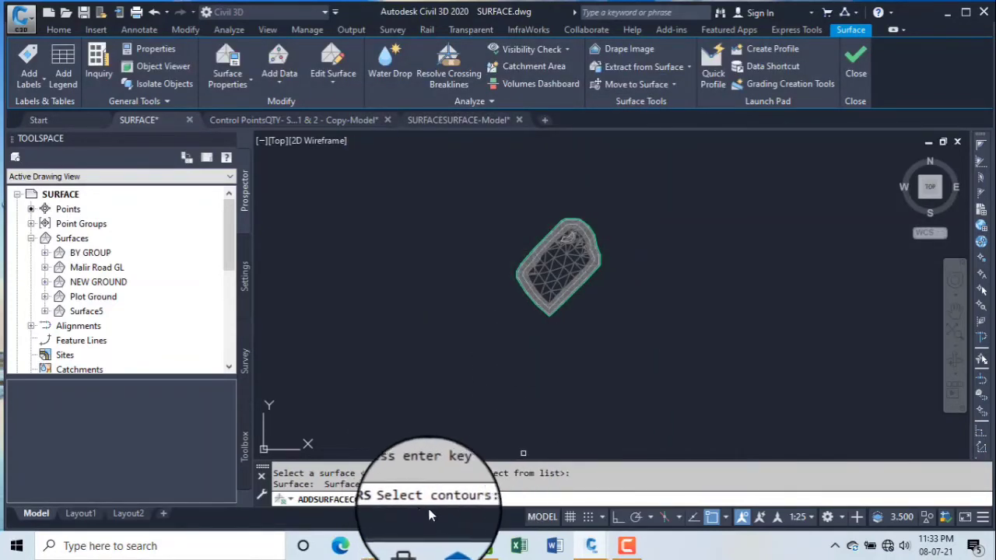
{"action": "left_click", "coordinate": [666, 380]}
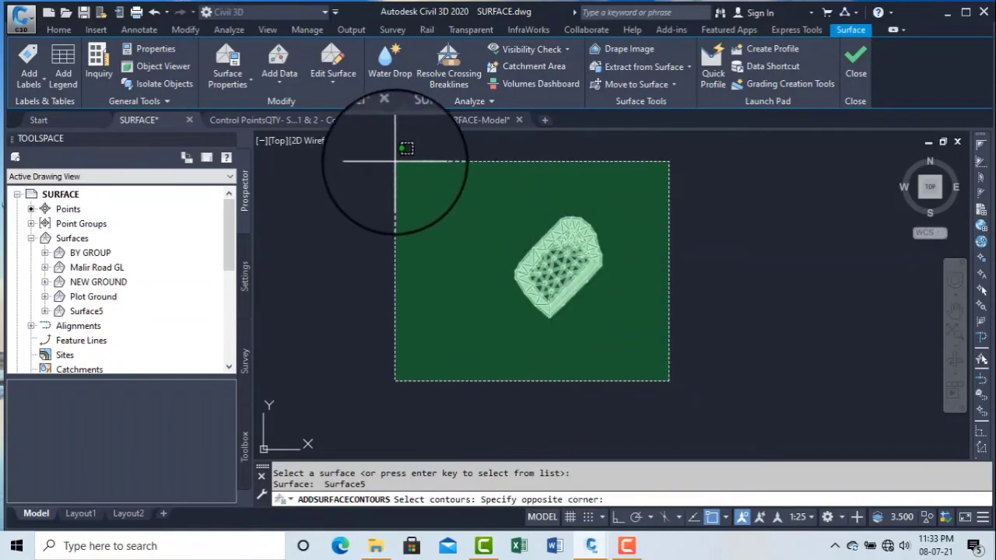
{"action": "left_click", "coordinate": [394, 159]}
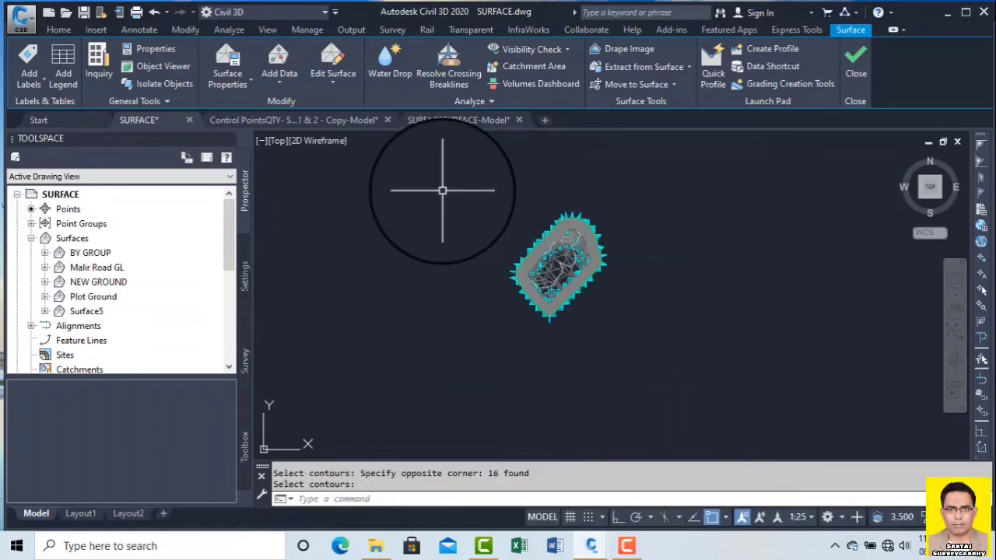
{"action": "key", "text": "Return"}
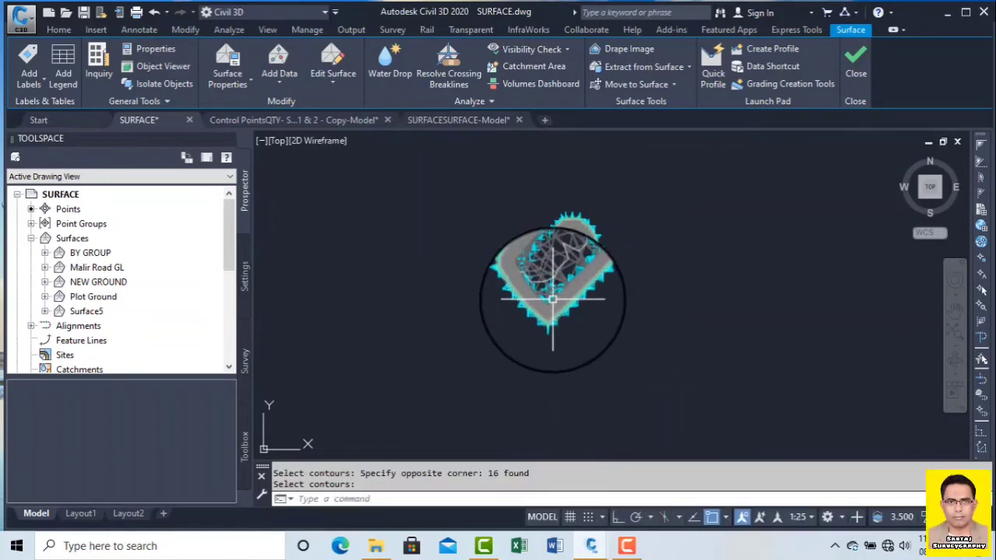
Turn off the Points component in Surface5's style, Contours 1m and 5m (Background), for the Plan view direction
{"action": "scroll", "coordinate": [567, 222], "scroll_direction": "up", "scroll_amount": 5}
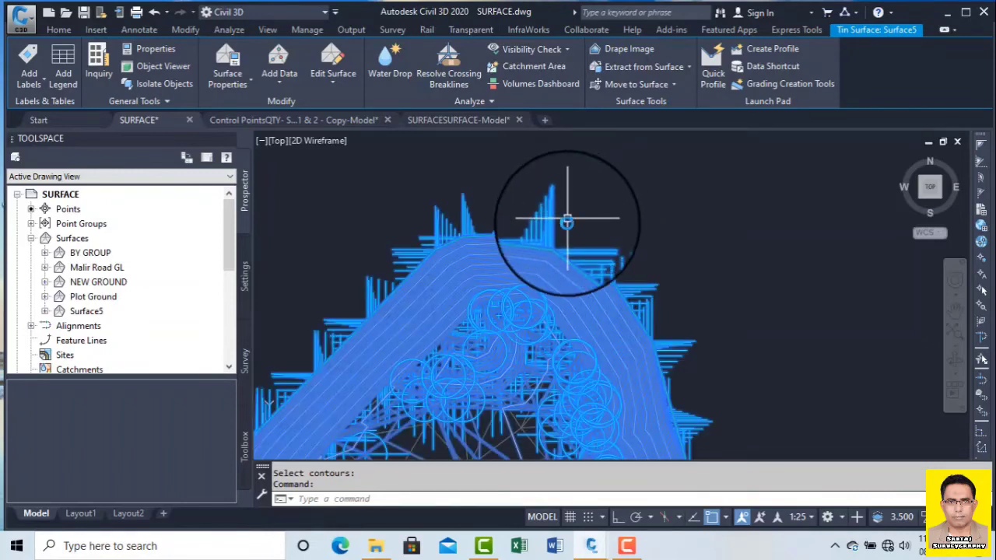
{"action": "scroll", "coordinate": [567, 221], "scroll_direction": "down", "scroll_amount": 5}
{"action": "right_click", "coordinate": [561, 262]}
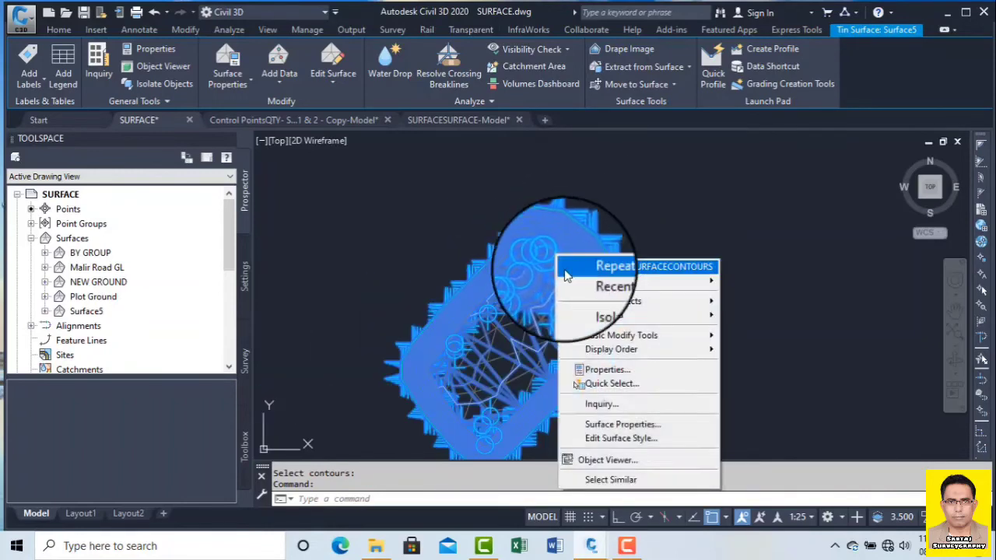
{"action": "left_click", "coordinate": [615, 441]}
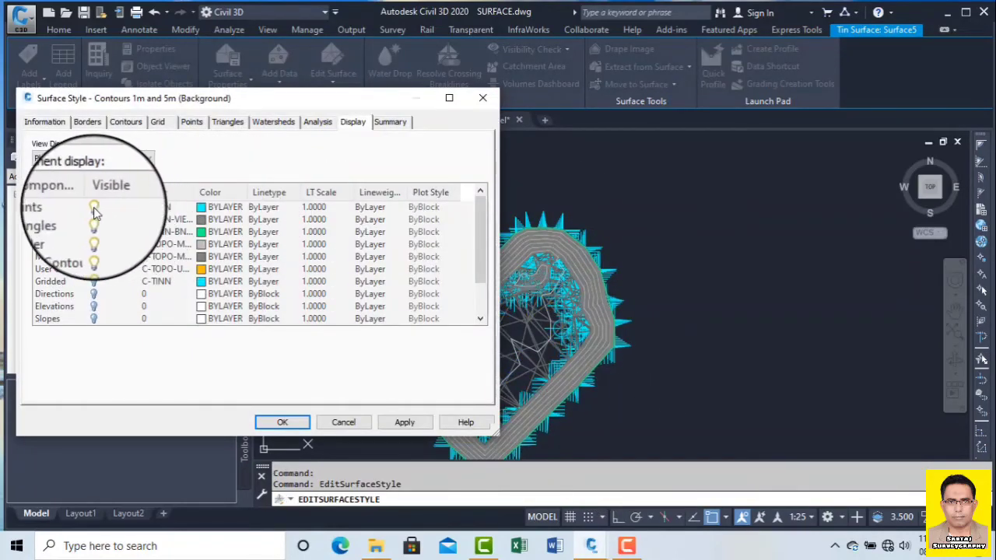
{"action": "left_click", "coordinate": [94, 207]}
{"action": "left_click", "coordinate": [405, 423]}
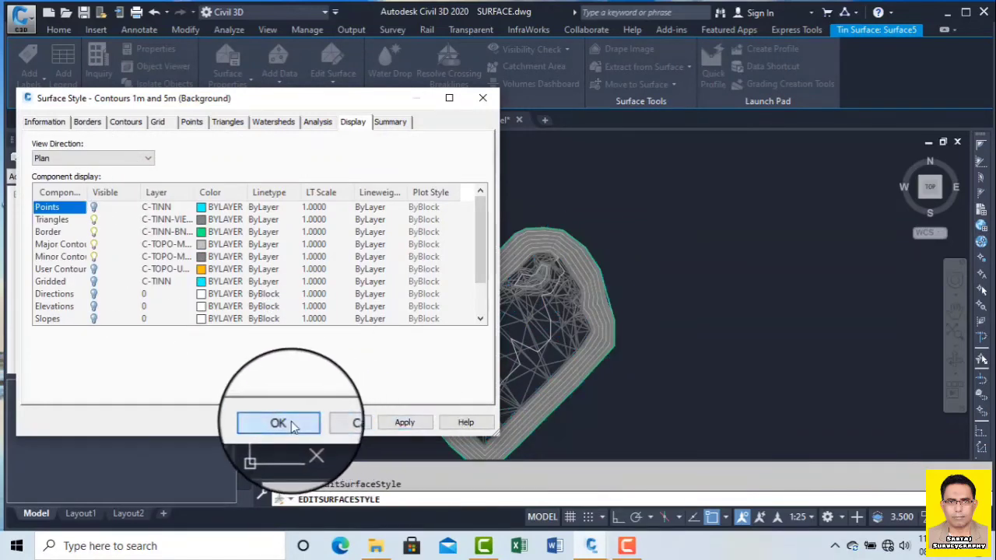
{"action": "left_click", "coordinate": [293, 425]}
{"action": "scroll", "coordinate": [500, 251], "scroll_direction": "up", "scroll_amount": 5}
{"action": "key", "text": "Escape"}
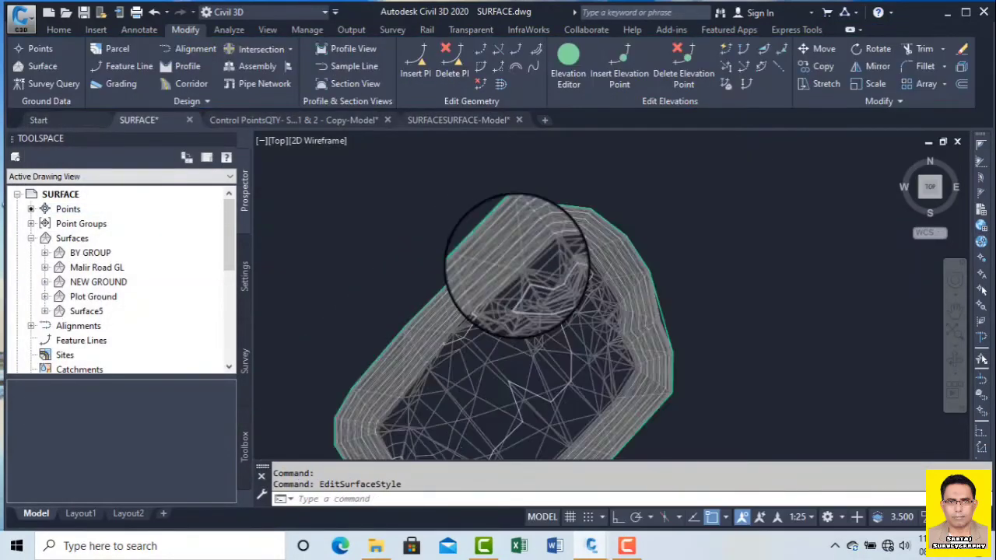
Open Surface5 in the Object Viewer
{"action": "scroll", "coordinate": [519, 257], "scroll_direction": "down", "scroll_amount": 3}
{"action": "scroll", "coordinate": [522, 271], "scroll_direction": "up", "scroll_amount": 3}
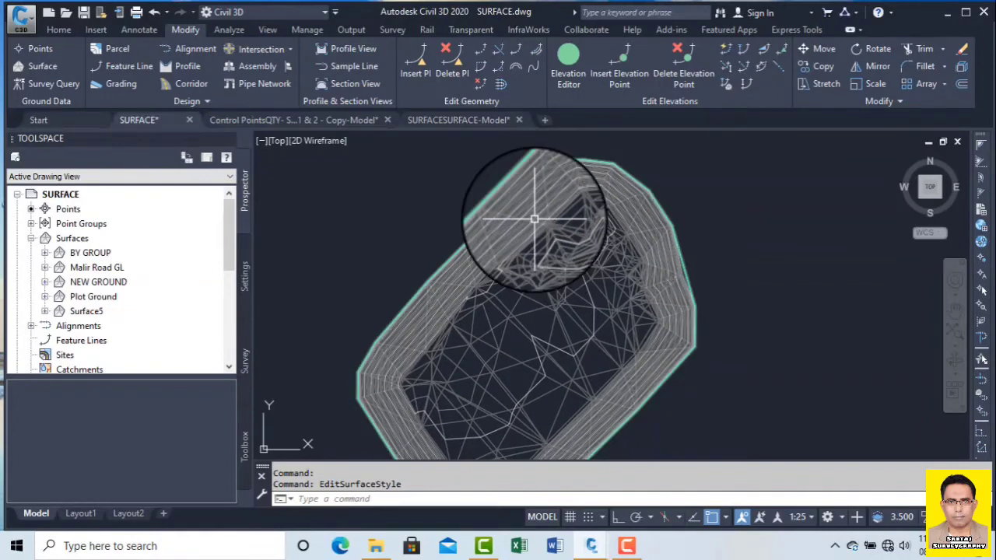
{"action": "scroll", "coordinate": [544, 229], "scroll_direction": "down", "scroll_amount": 3}
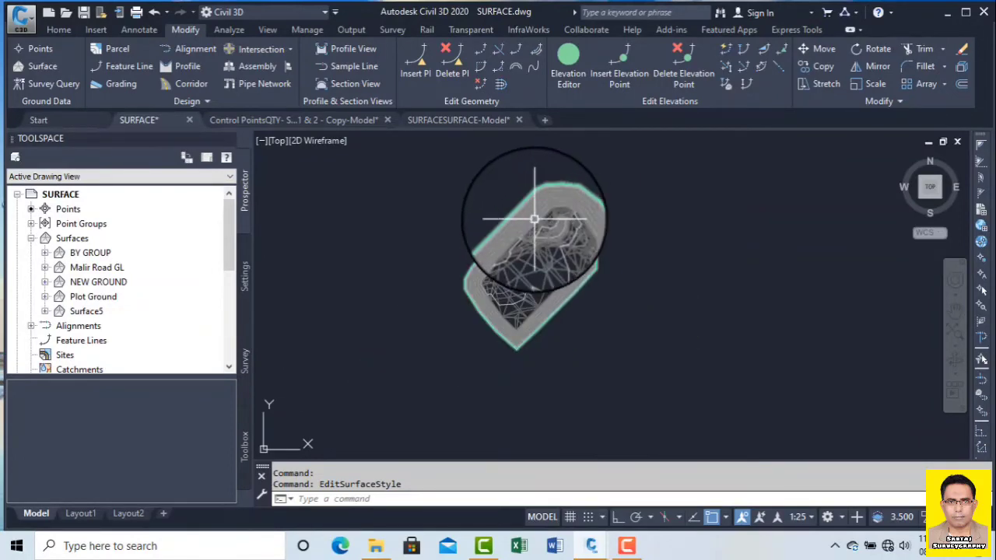
{"action": "left_click", "coordinate": [530, 219]}
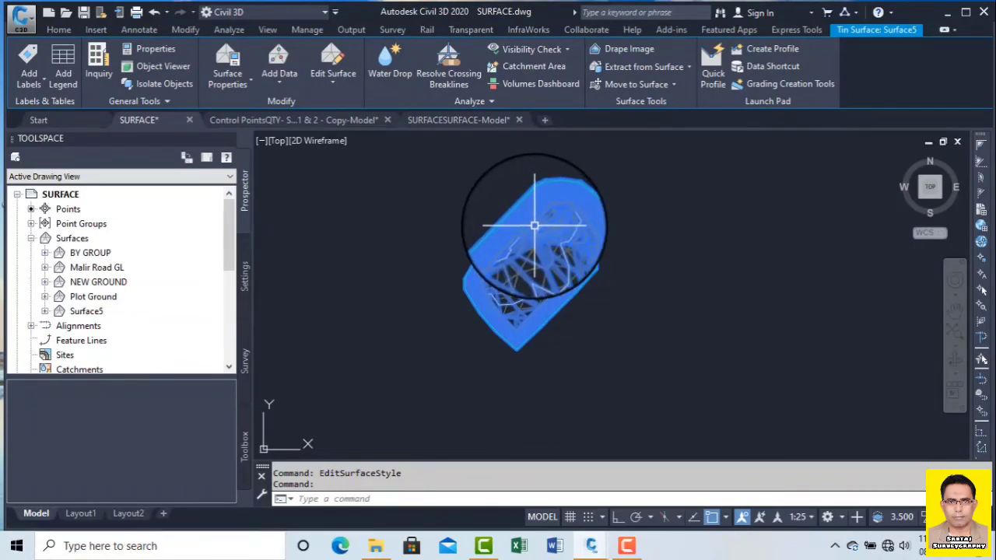
{"action": "right_click", "coordinate": [534, 227]}
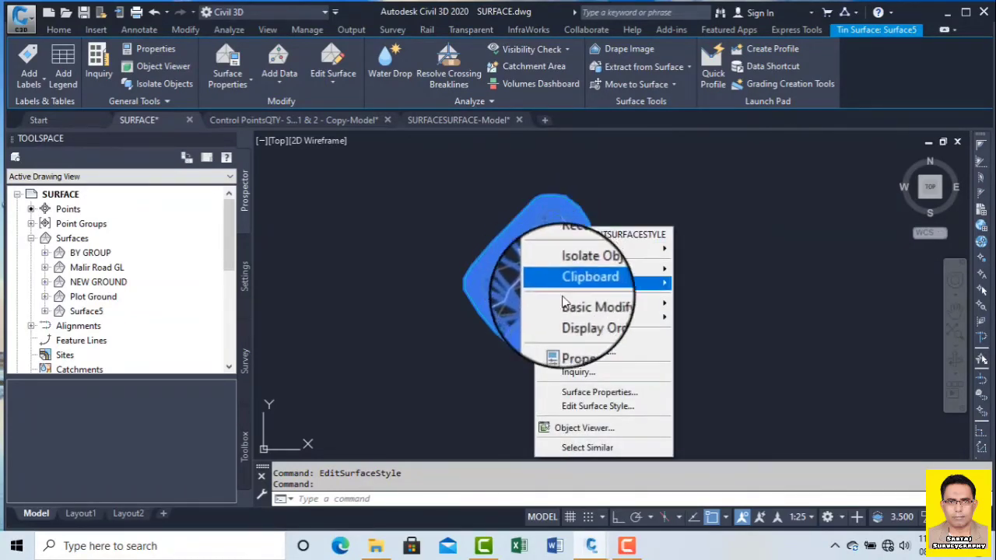
{"action": "mouse_move", "coordinate": [606, 319]}
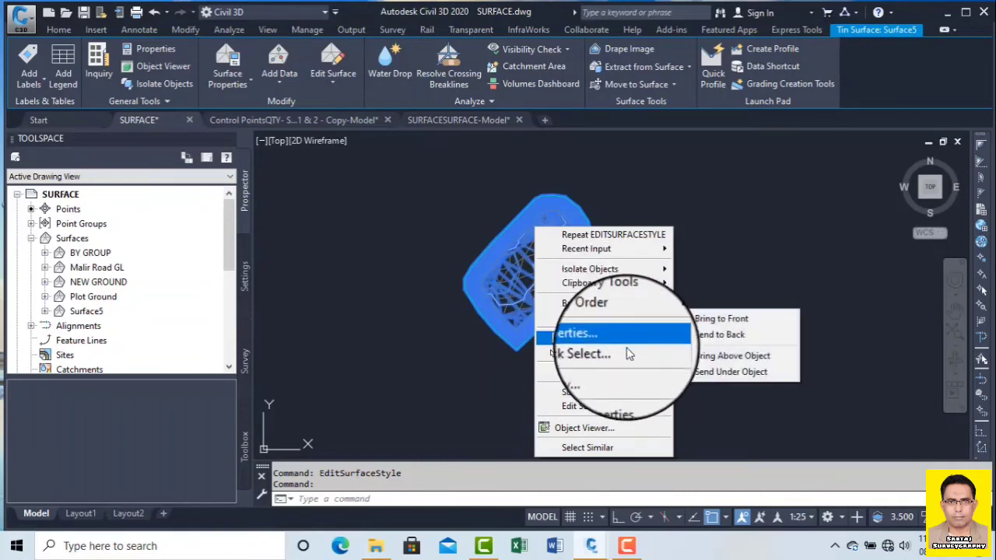
{"action": "left_click", "coordinate": [585, 427]}
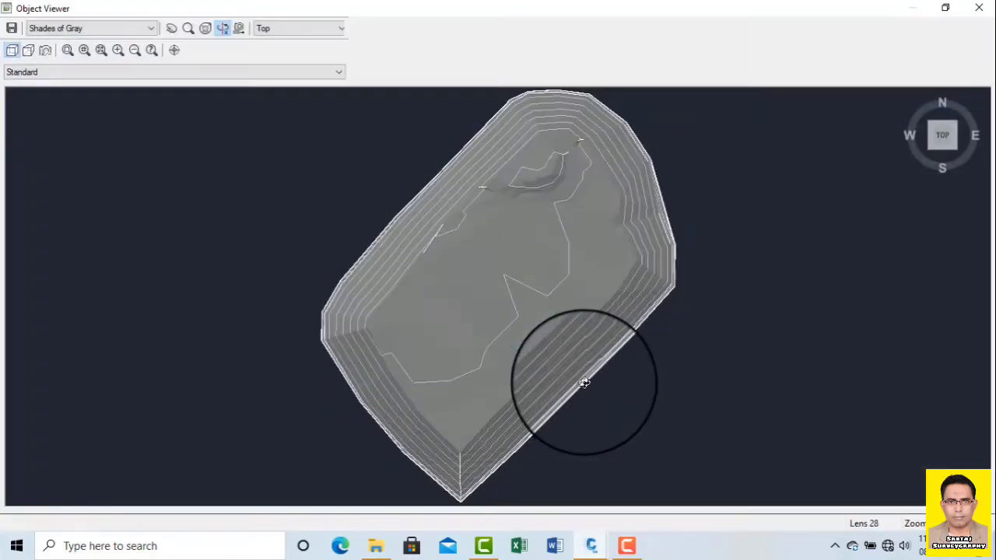
Orbit the shaded surface in 3D to examine its slopes and interior from all sides, and close the viewer
{"action": "left_click_drag", "start_coordinate": [583, 382], "coordinate": [462, 352]}
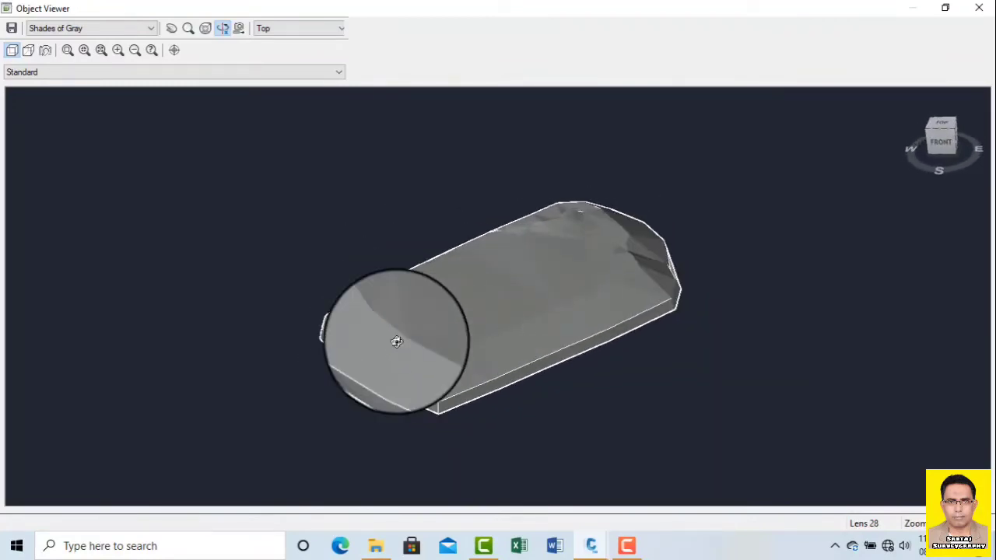
{"action": "left_click_drag", "start_coordinate": [568, 329], "coordinate": [470, 344]}
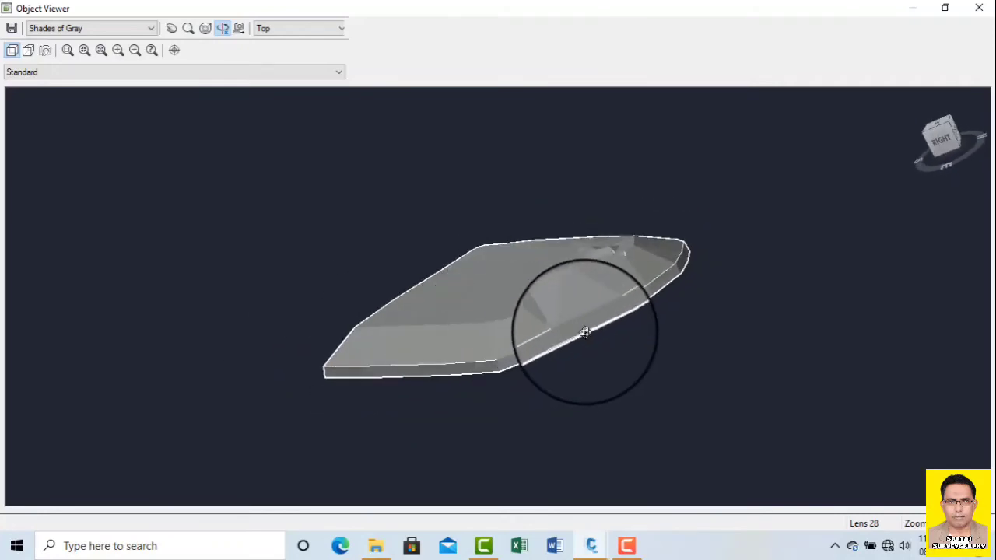
{"action": "left_click_drag", "start_coordinate": [585, 332], "coordinate": [521, 384]}
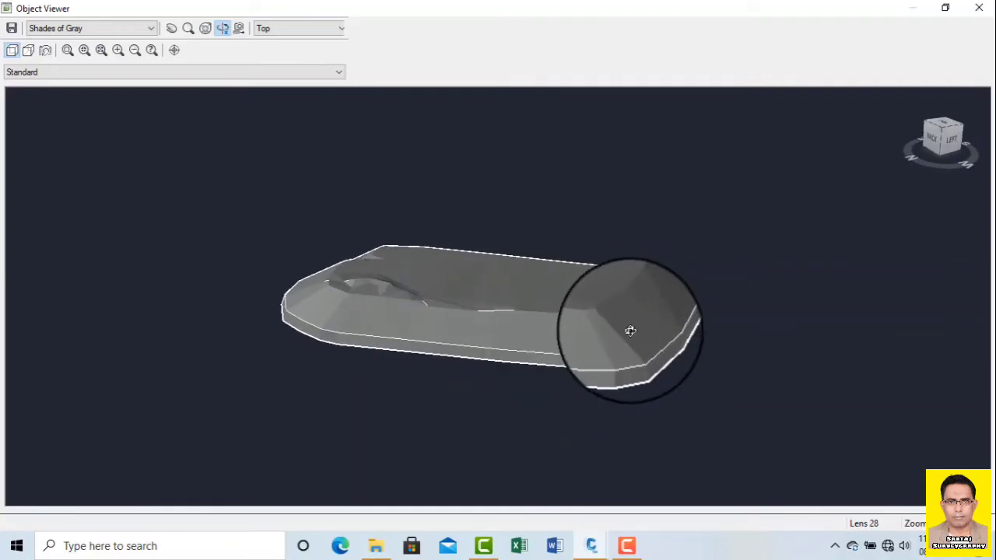
{"action": "left_click_drag", "start_coordinate": [482, 328], "coordinate": [477, 380]}
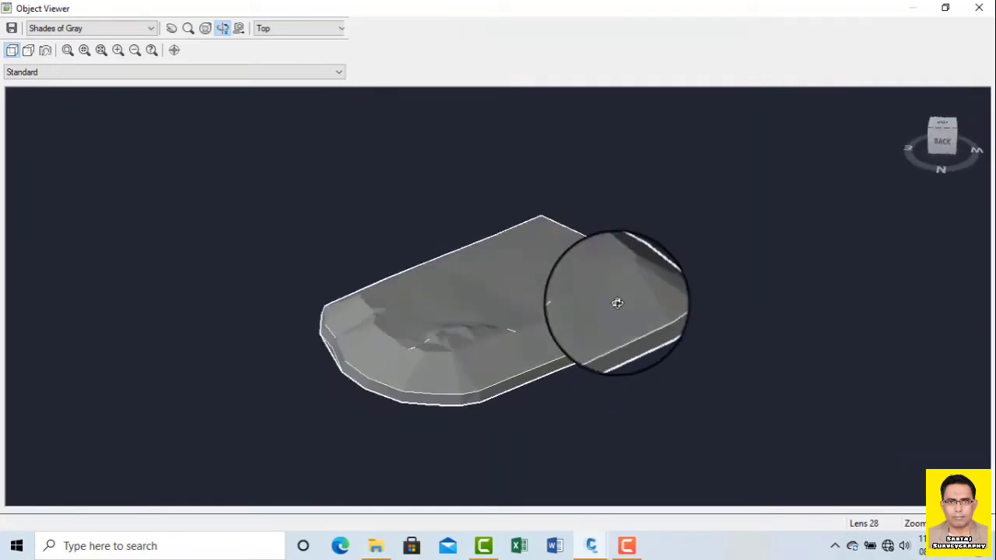
{"action": "left_click_drag", "start_coordinate": [513, 197], "coordinate": [627, 386]}
{"action": "left_click_drag", "start_coordinate": [451, 364], "coordinate": [559, 323]}
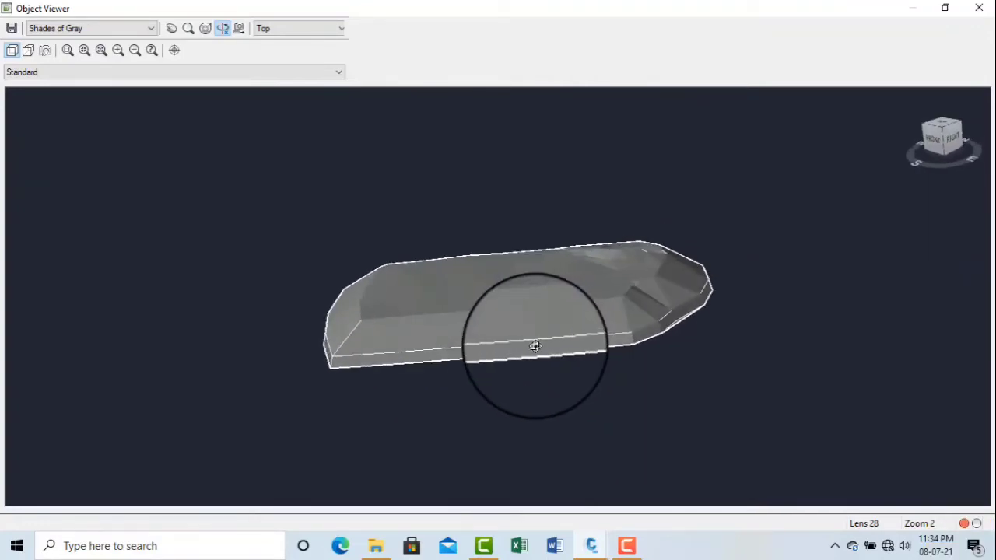
{"action": "left_click_drag", "start_coordinate": [575, 330], "coordinate": [503, 367]}
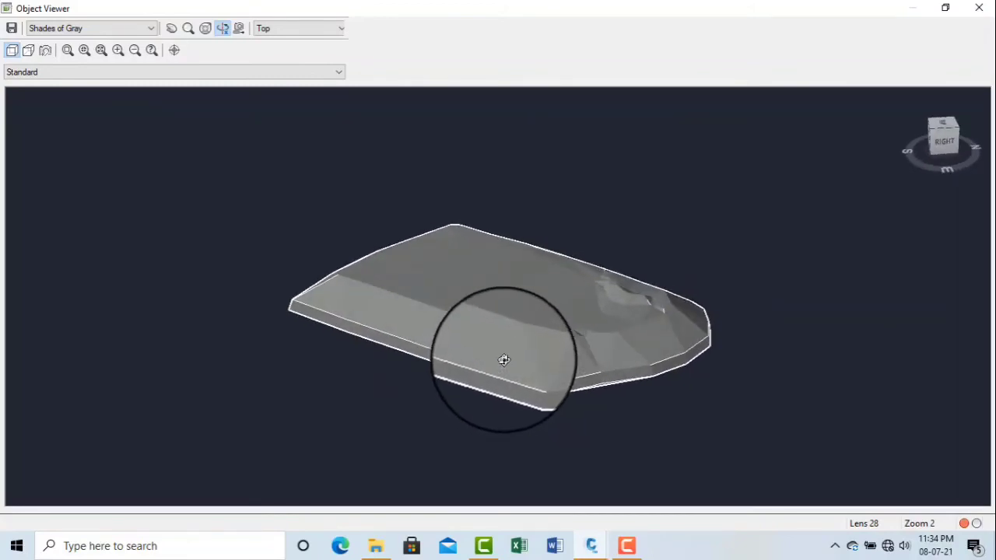
{"action": "left_click_drag", "start_coordinate": [615, 311], "coordinate": [536, 340]}
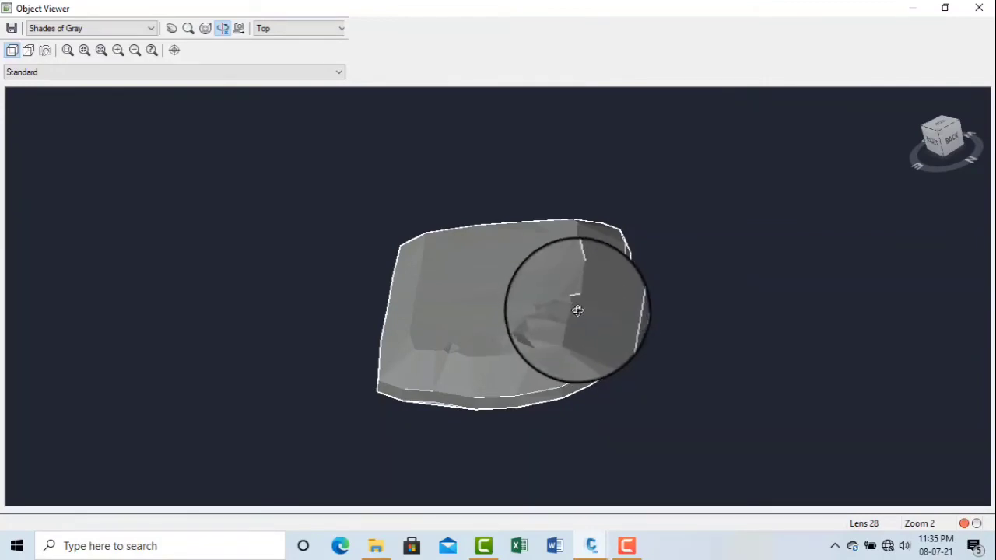
{"action": "left_click_drag", "start_coordinate": [522, 336], "coordinate": [592, 304]}
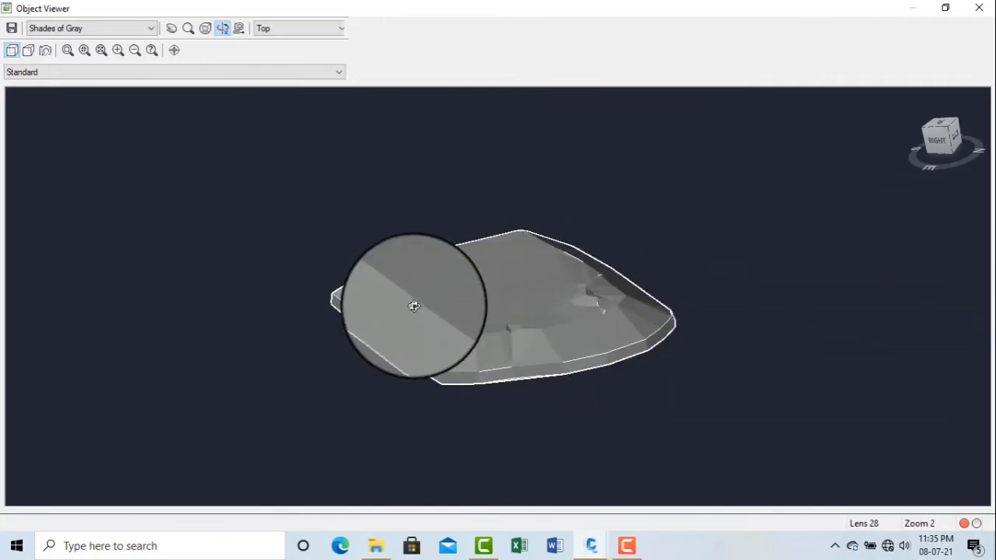
{"action": "right_click", "coordinate": [346, 227]}
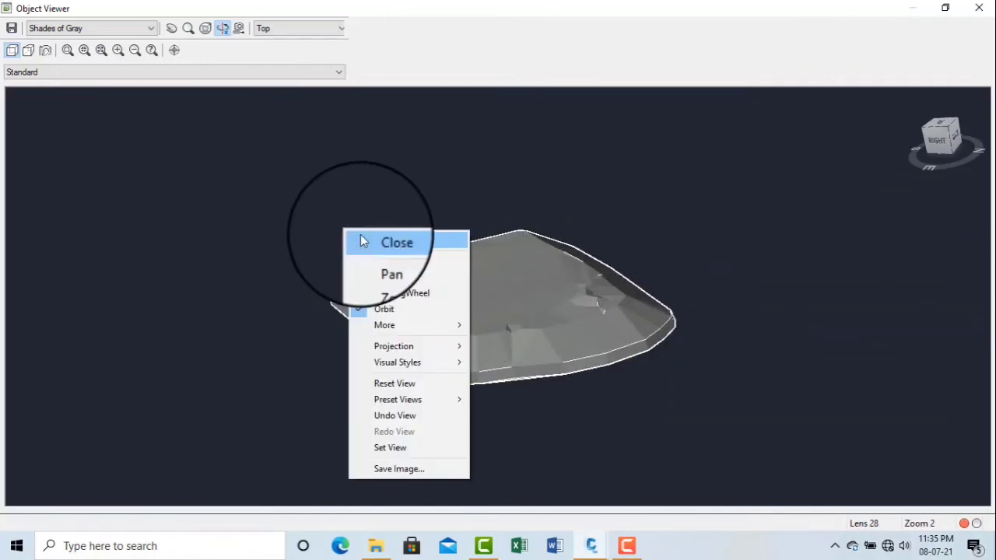
{"action": "left_click", "coordinate": [360, 234]}
{"action": "key", "text": "Escape"}
Bring up the surface tools and show the data types that can be added to a surface
{"action": "scroll", "coordinate": [477, 241], "scroll_direction": "up", "scroll_amount": 5}
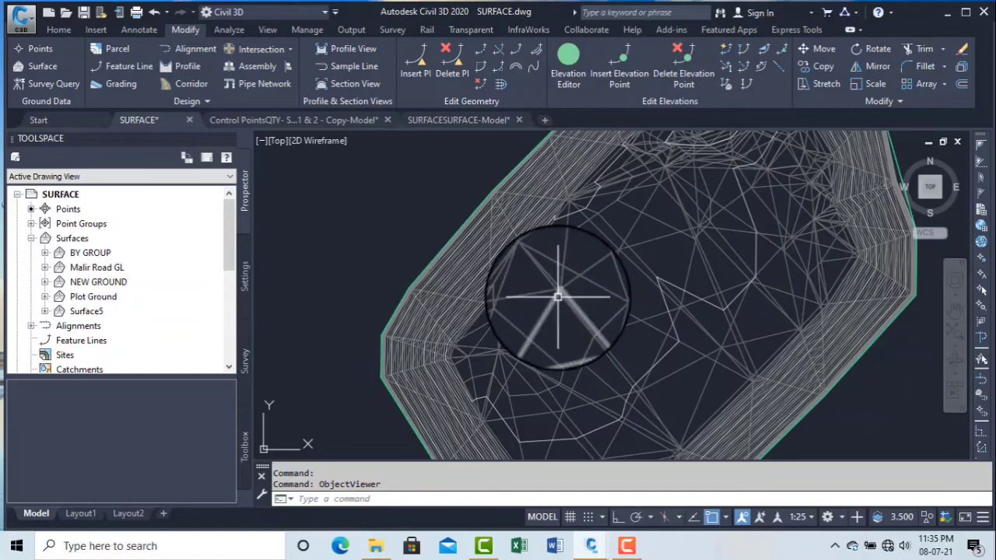
{"action": "scroll", "coordinate": [396, 229], "scroll_direction": "down", "scroll_amount": 4}
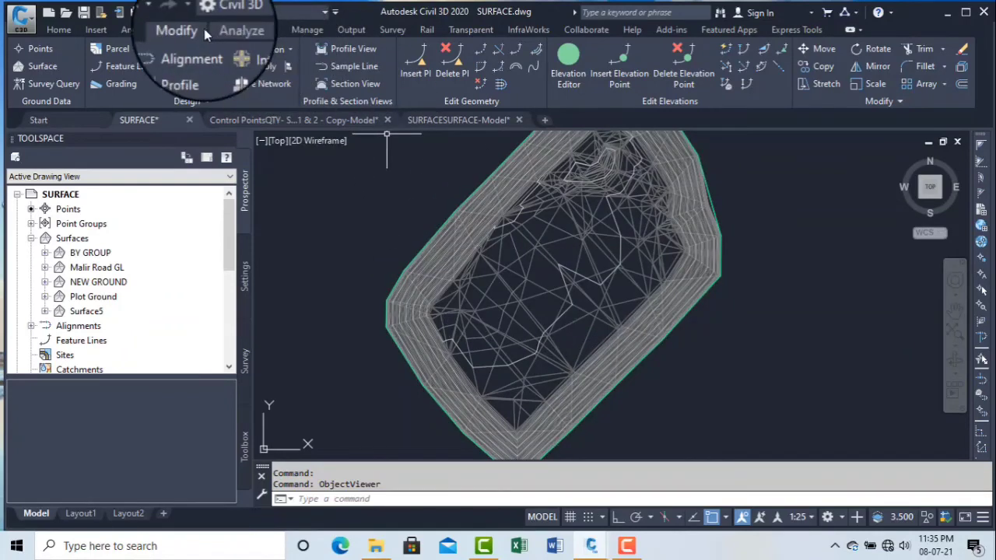
{"action": "left_click", "coordinate": [43, 66]}
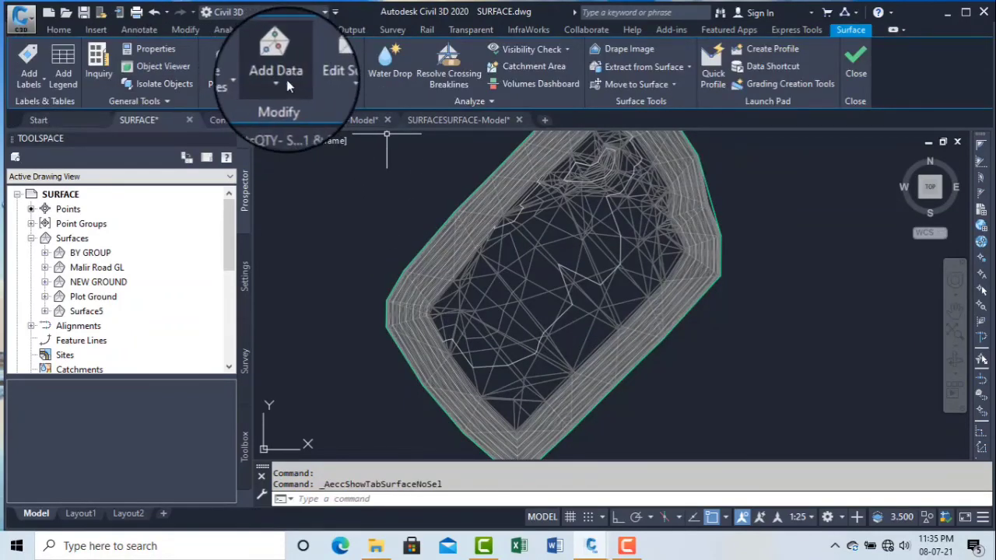
{"action": "left_click", "coordinate": [287, 80]}
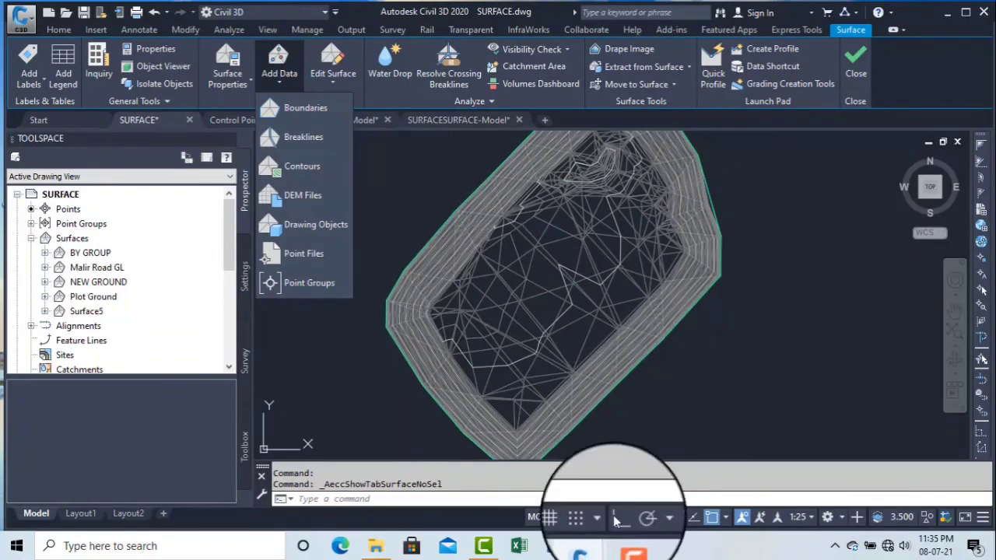
{"action": "left_click", "coordinate": [627, 546]}
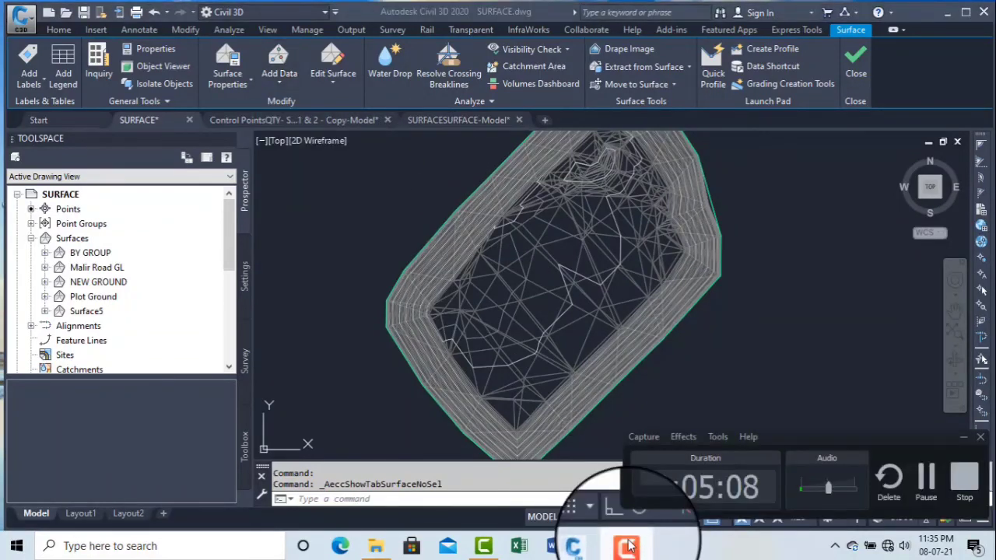
{"action": "left_click", "coordinate": [967, 484]}
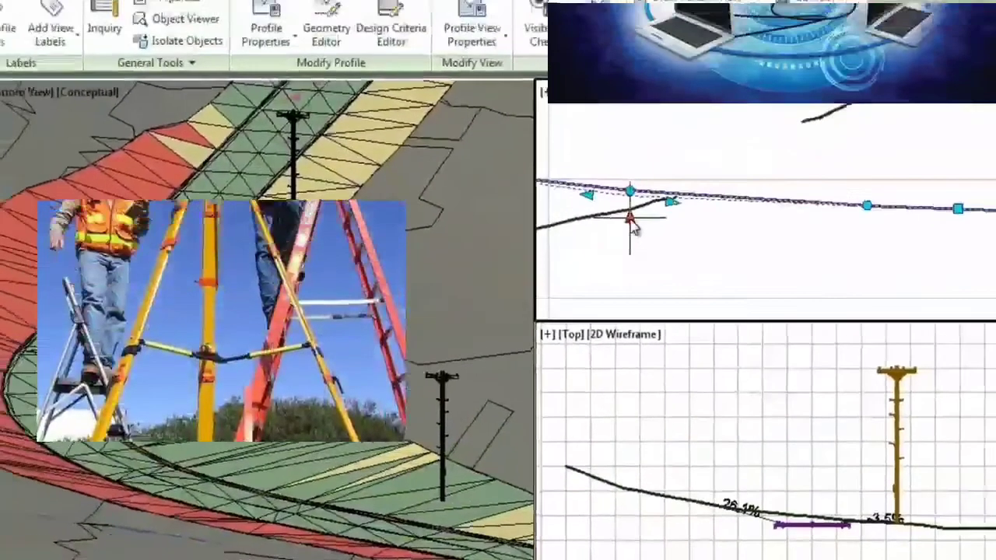